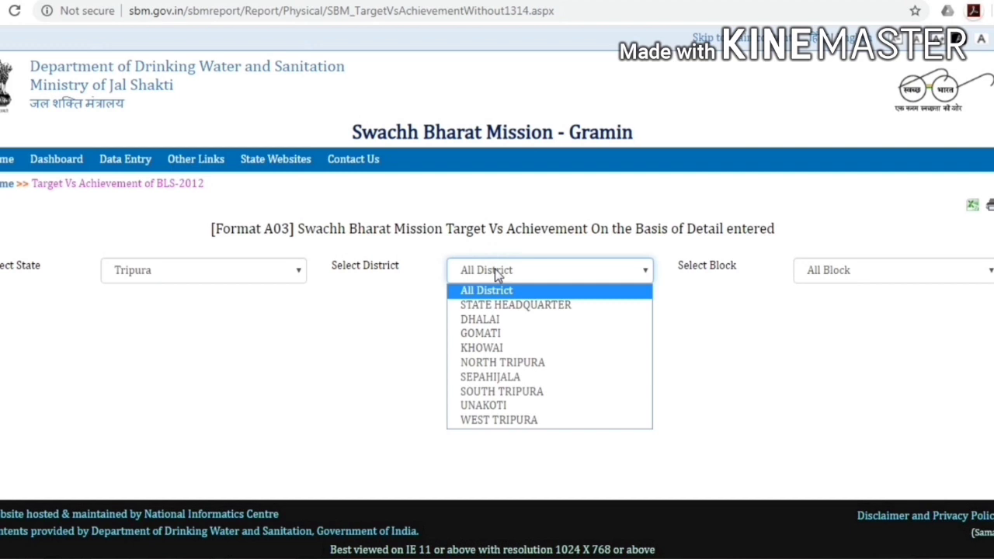
pyautogui.click(497, 271)
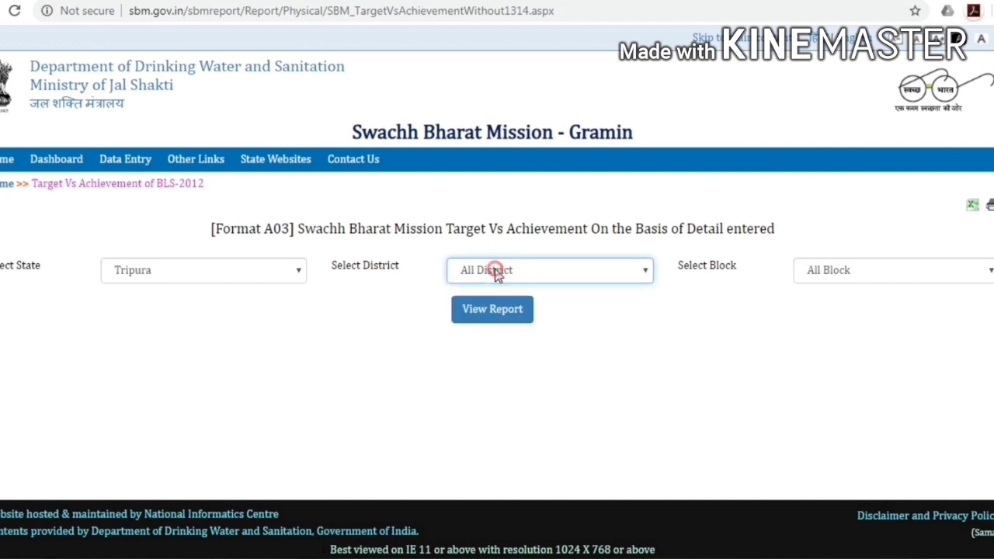
pyautogui.click(497, 272)
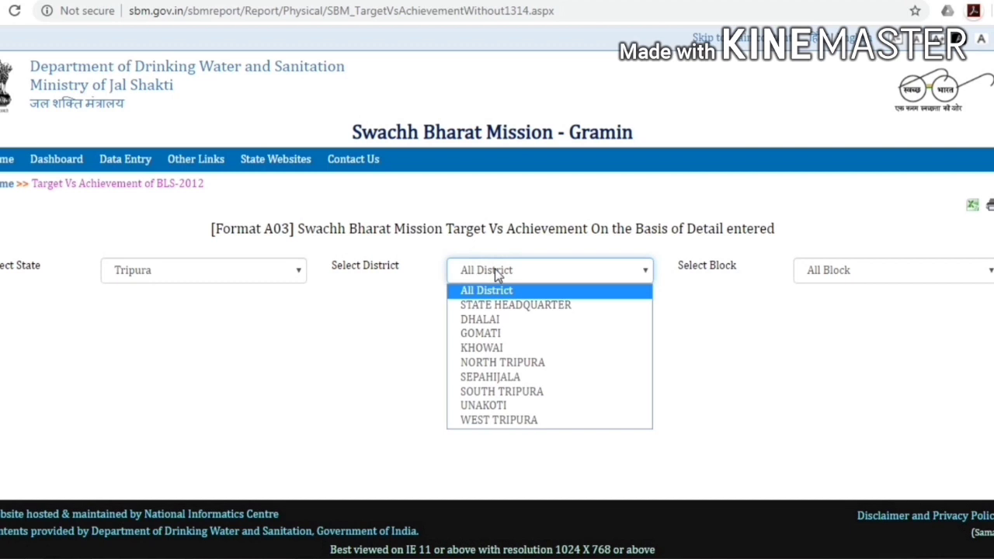
pyautogui.press('Down')
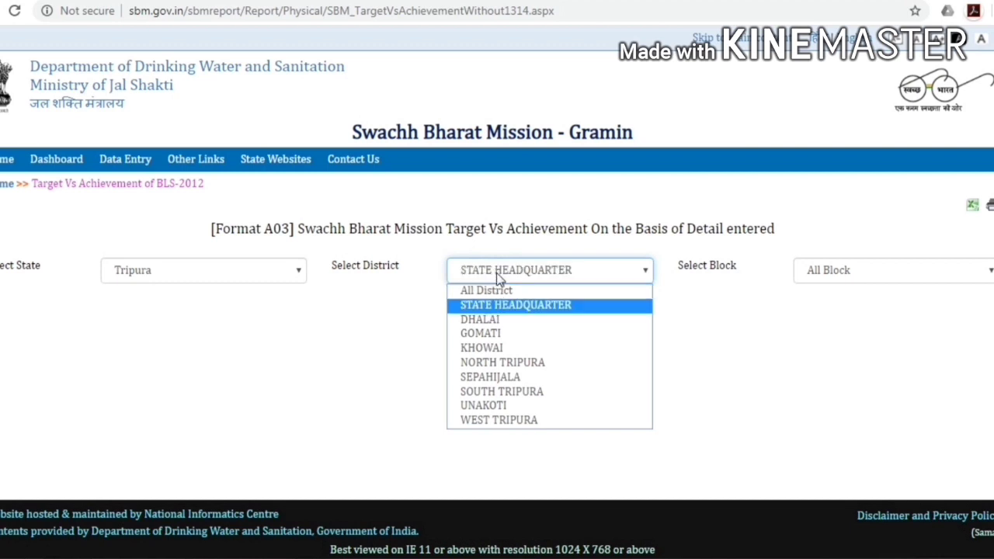
pyautogui.click(268, 284)
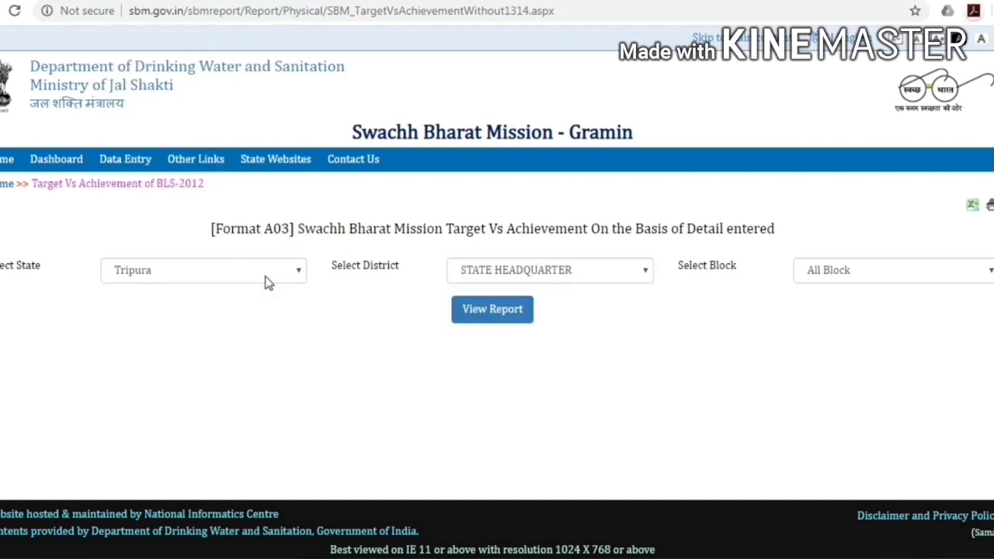
# Step: Set the report's state to Tamil Nadu and its district to THANJAVUR
pyautogui.click(269, 281)
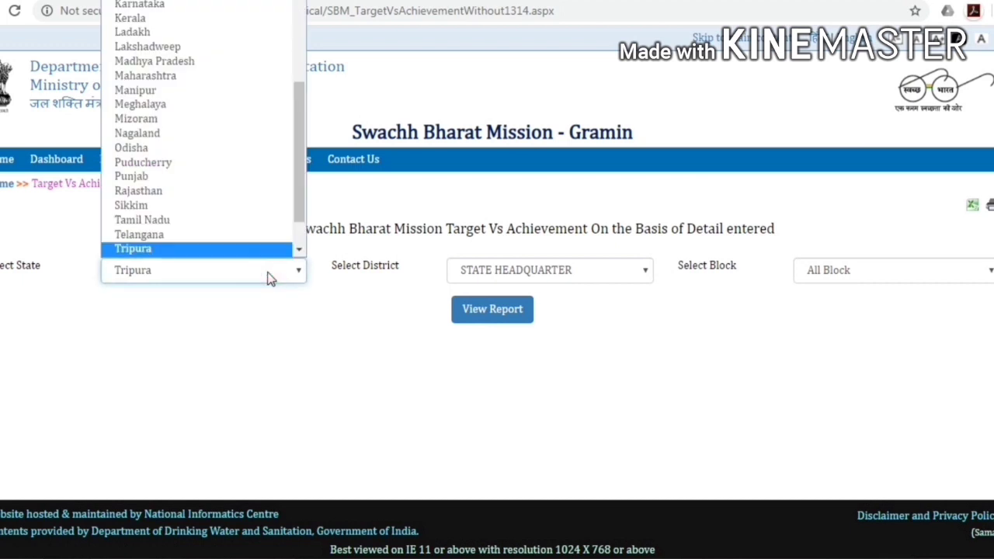
pyautogui.press('Up')
pyautogui.press('Up')
pyautogui.press('Return')
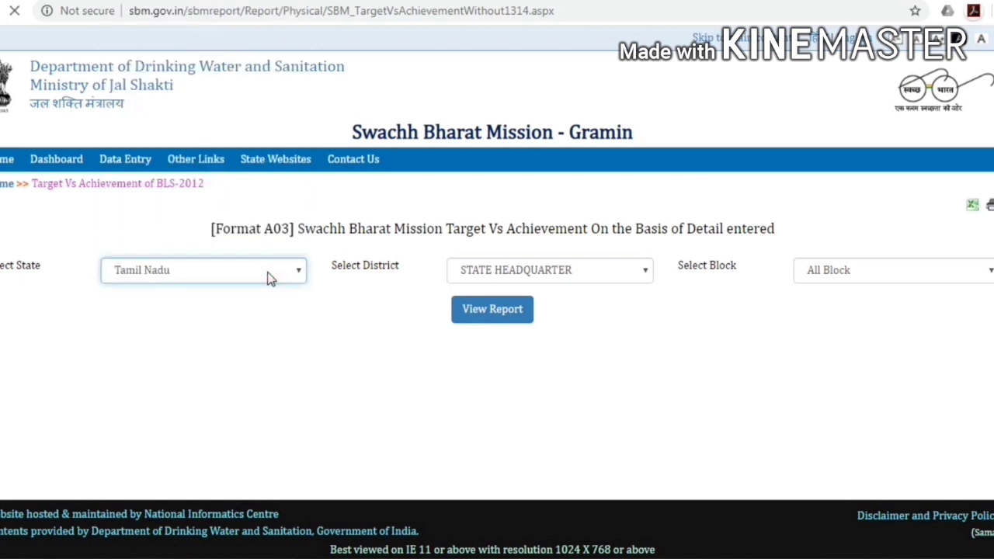
pyautogui.click(495, 272)
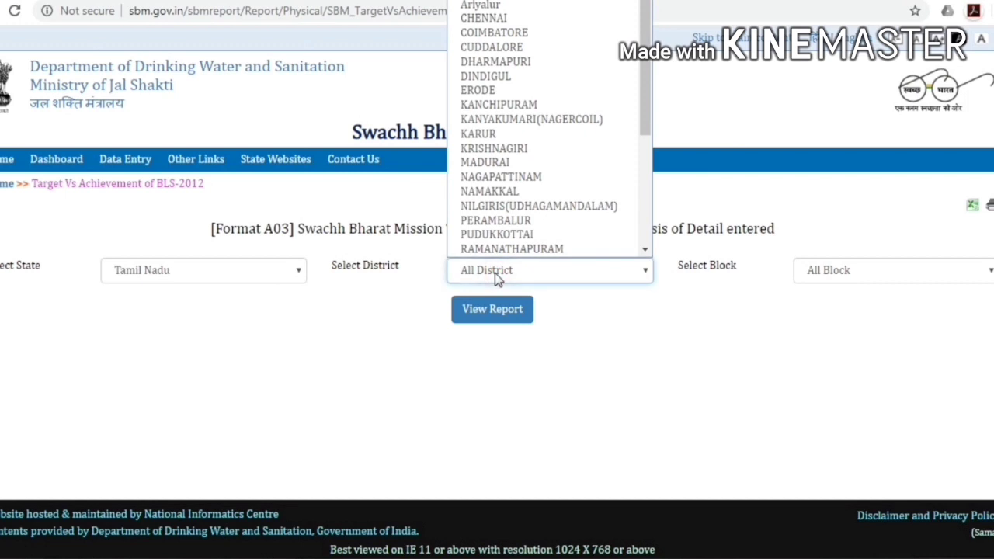
pyautogui.press('t')
pyautogui.press('Return')
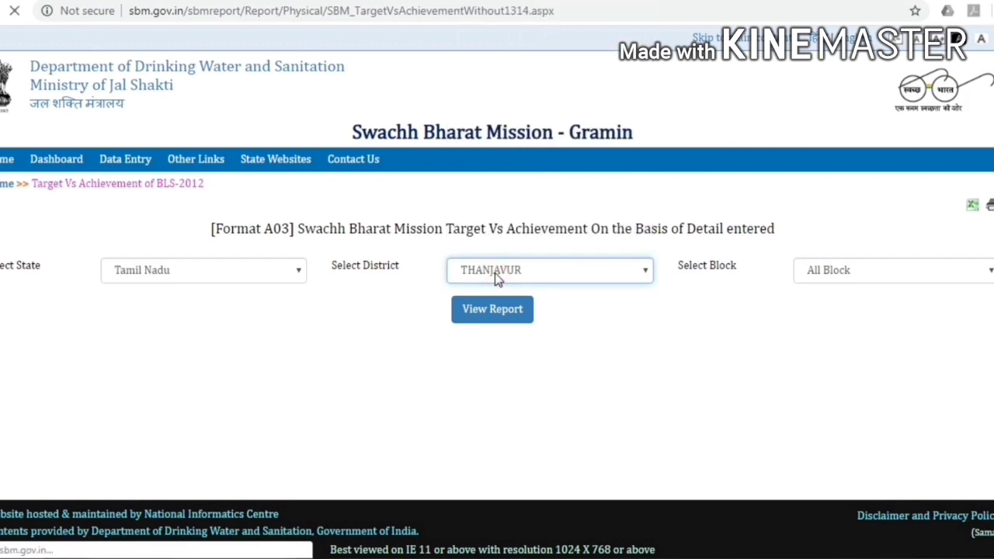
# Step: Choose the ORATTANADU block and generate the target versus achievement report
pyautogui.click(815, 278)
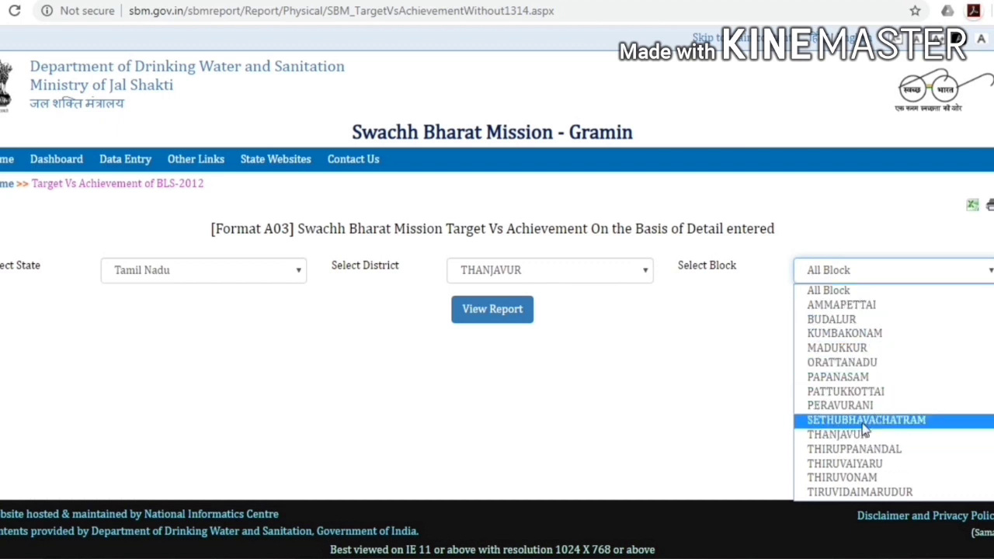
pyautogui.click(858, 363)
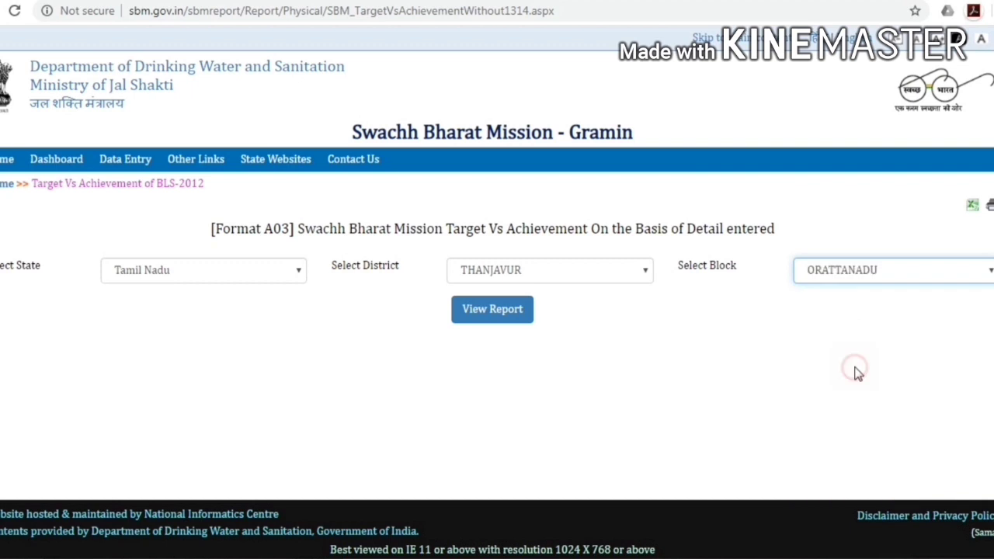
pyautogui.click(515, 316)
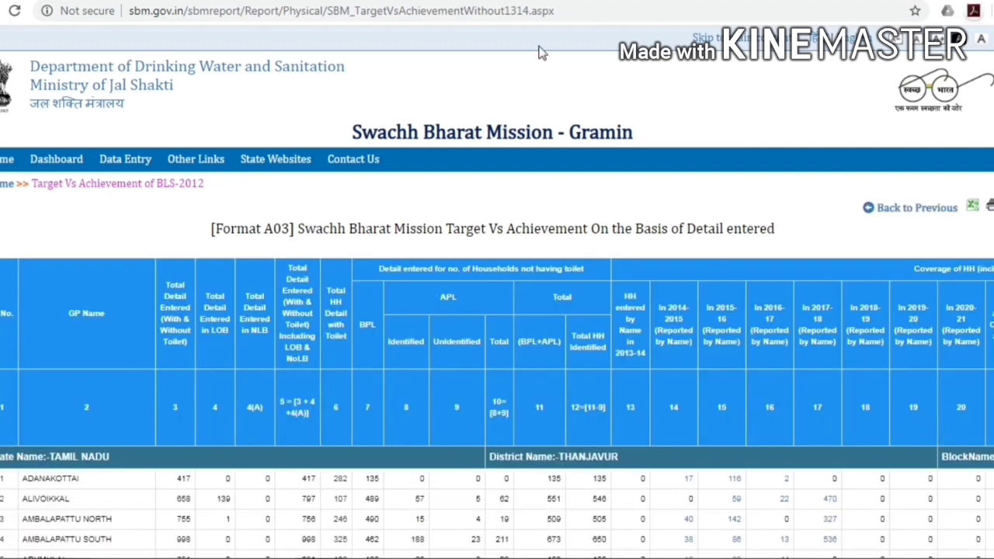
# Step: Examine the gram panchayat rows and the yearly household coverage columns in the report
pyautogui.scroll(-5, 147, 334)
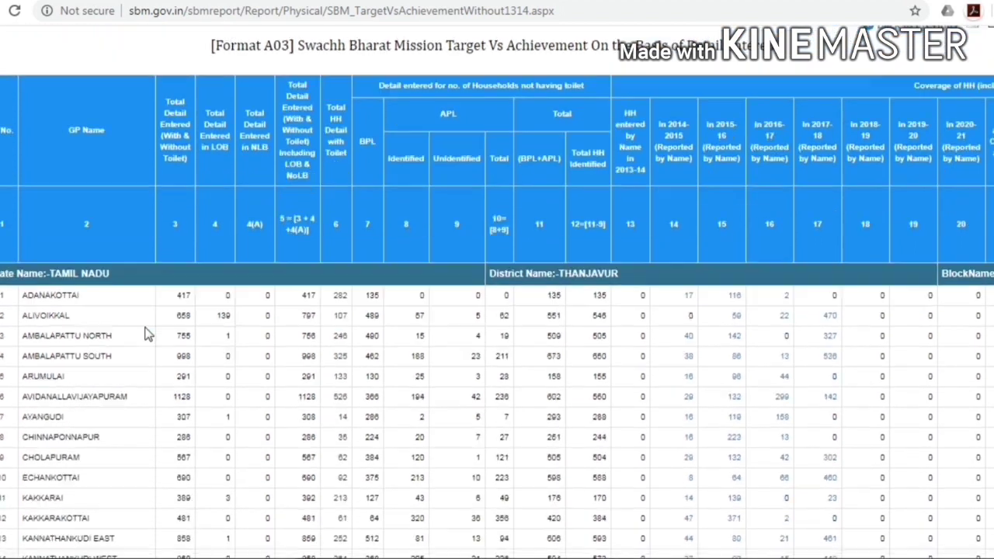
pyautogui.scroll(-5, 93, 233)
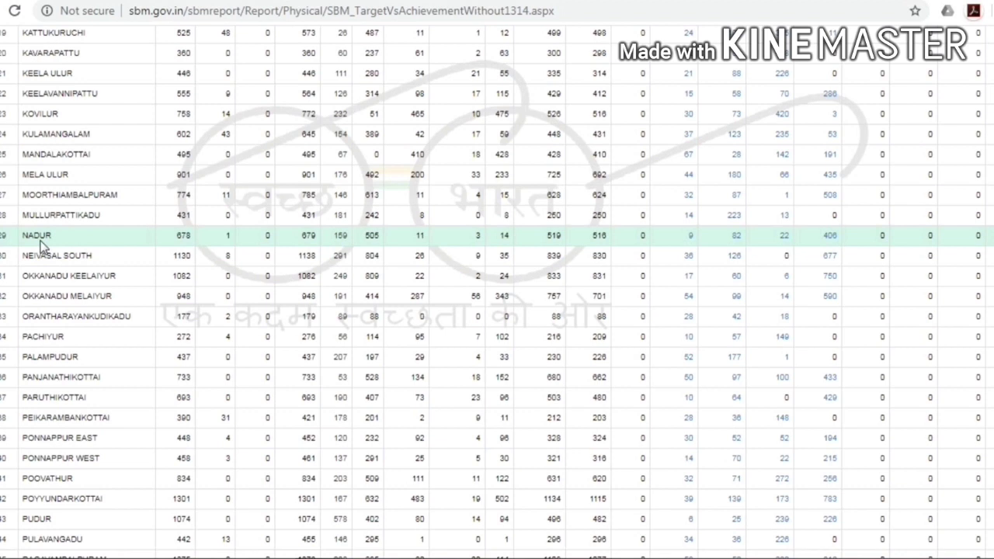
pyautogui.scroll(7, 699, 247)
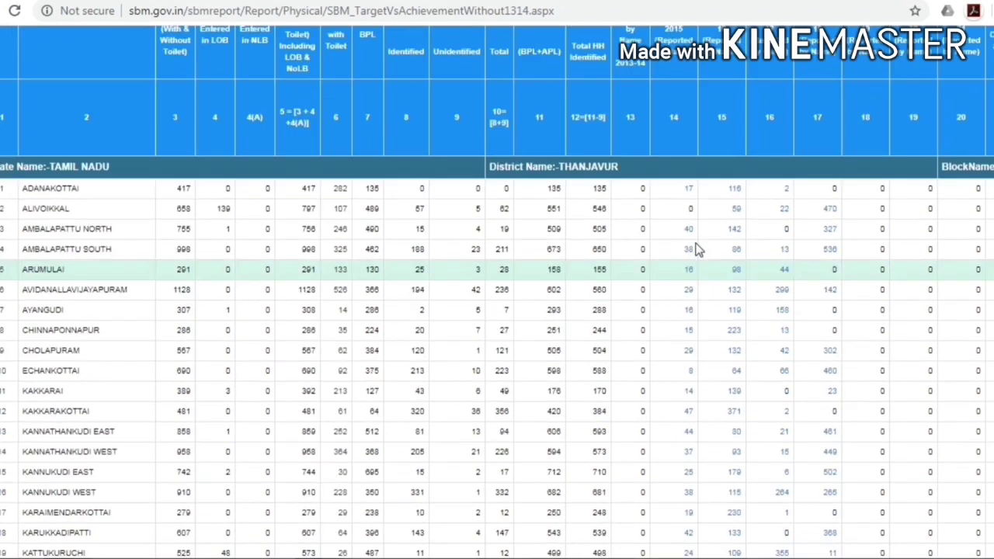
pyautogui.scroll(3, 697, 249)
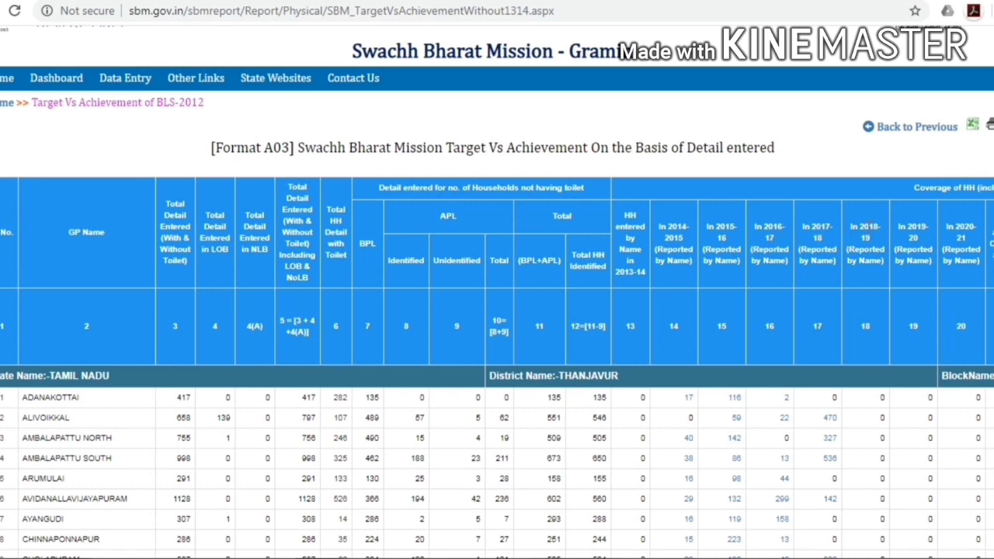
# Step: Try to open the 2017-18 reported household details for the KARUKKADIPATTI panchayat
pyautogui.scroll(-5, 826, 360)
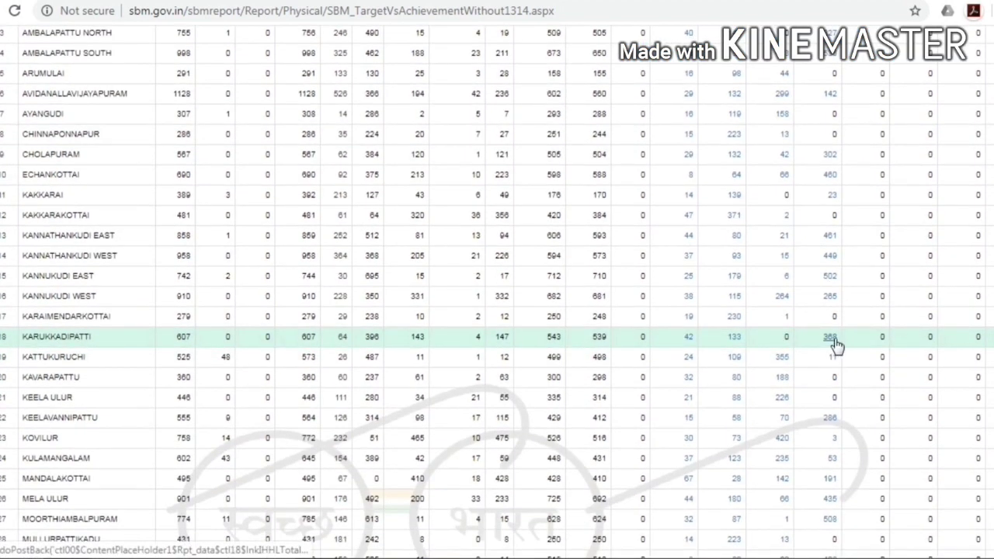
pyautogui.click(831, 339)
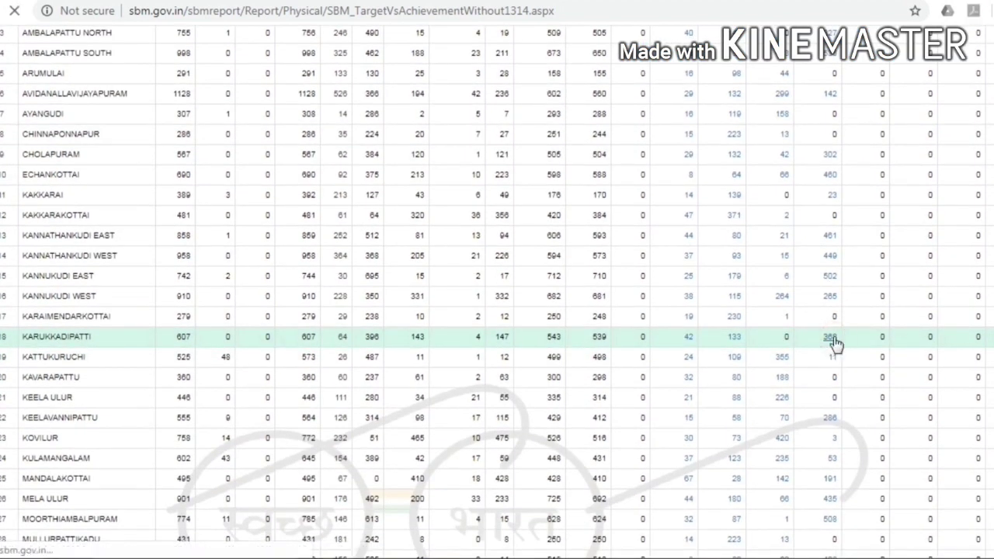
pyautogui.scroll(-8, 438, 343)
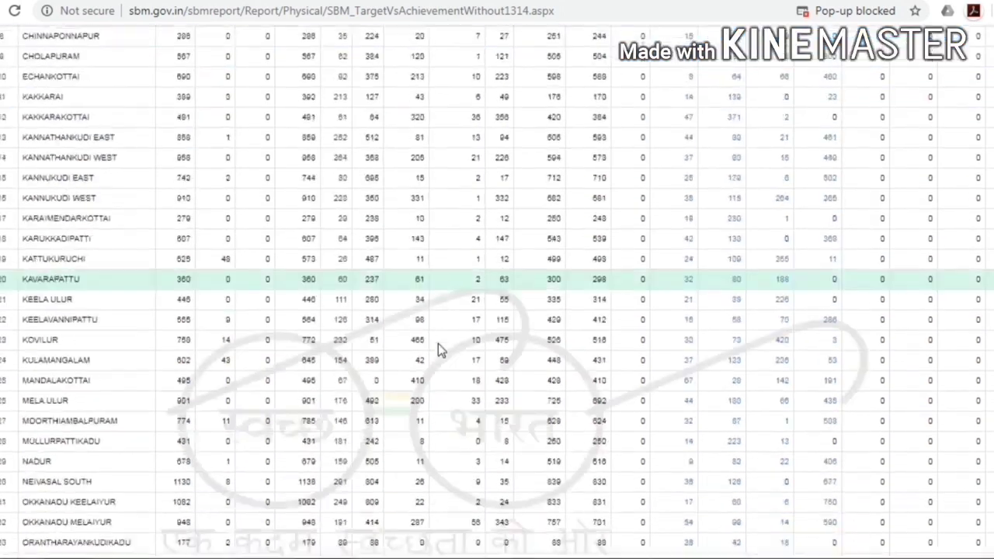
pyautogui.scroll(-4, 437, 343)
pyautogui.scroll(8, 438, 343)
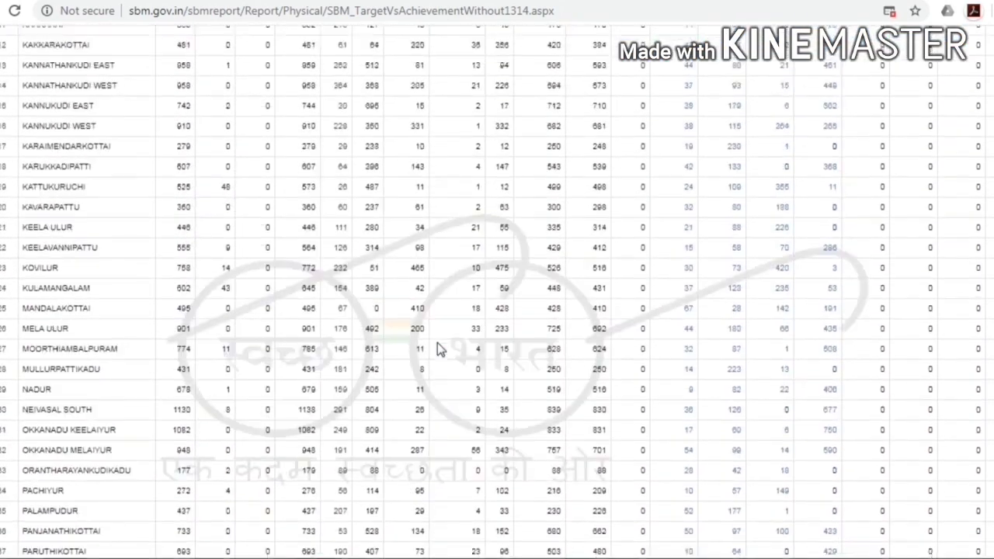
pyautogui.scroll(5, 438, 342)
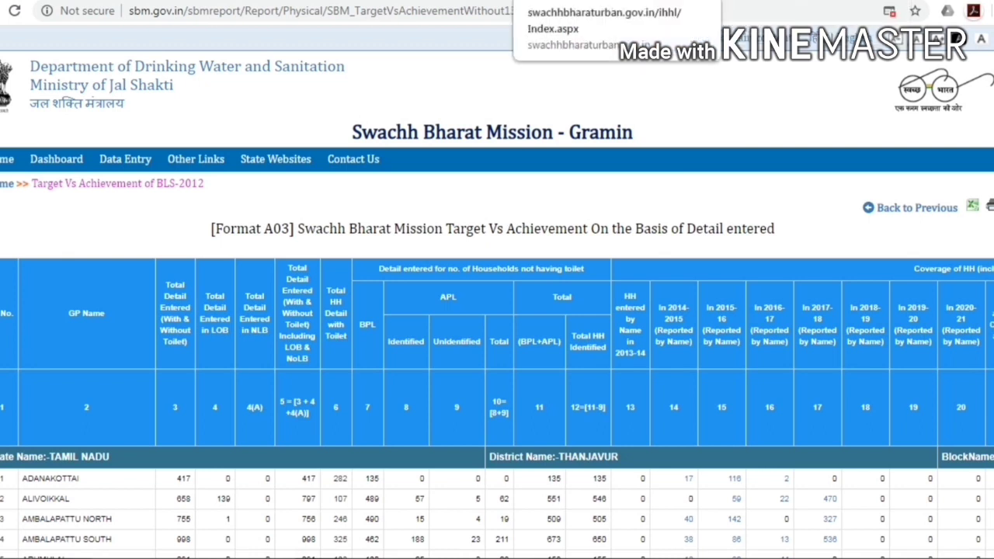
# Step: Switch to the swachhbharaturban.gov.in IHHL site and open the registration form for a new applicant
pyautogui.click(591, 1)
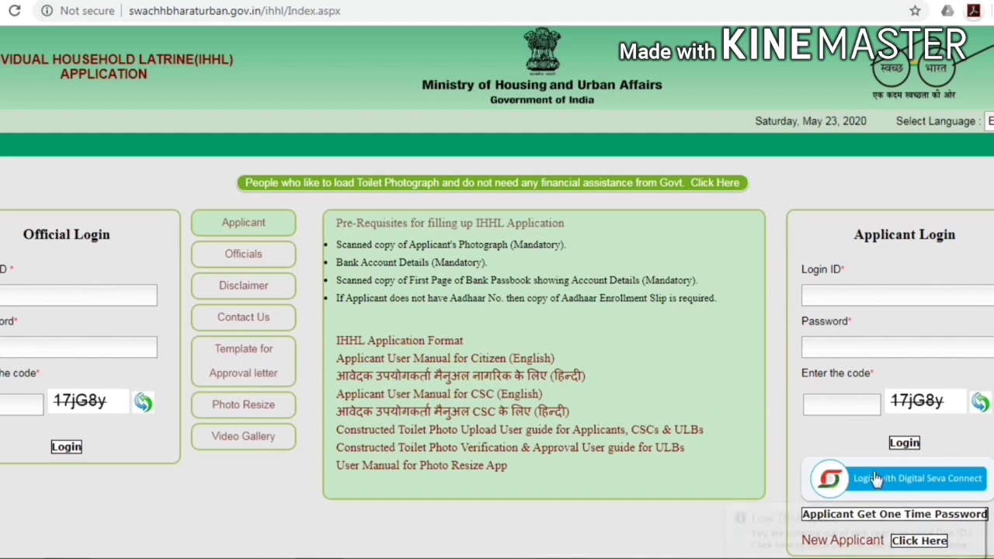
pyautogui.click(970, 516)
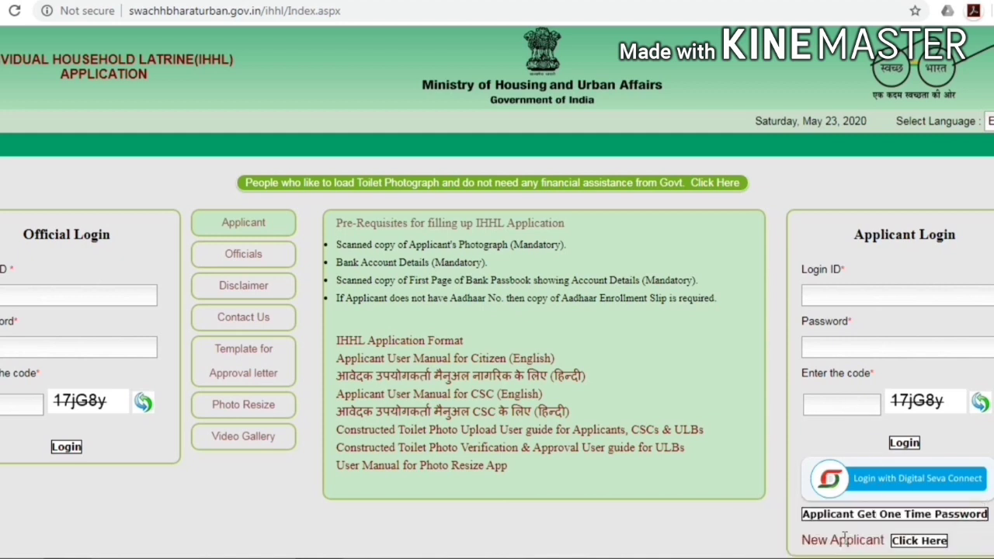
pyautogui.click(917, 543)
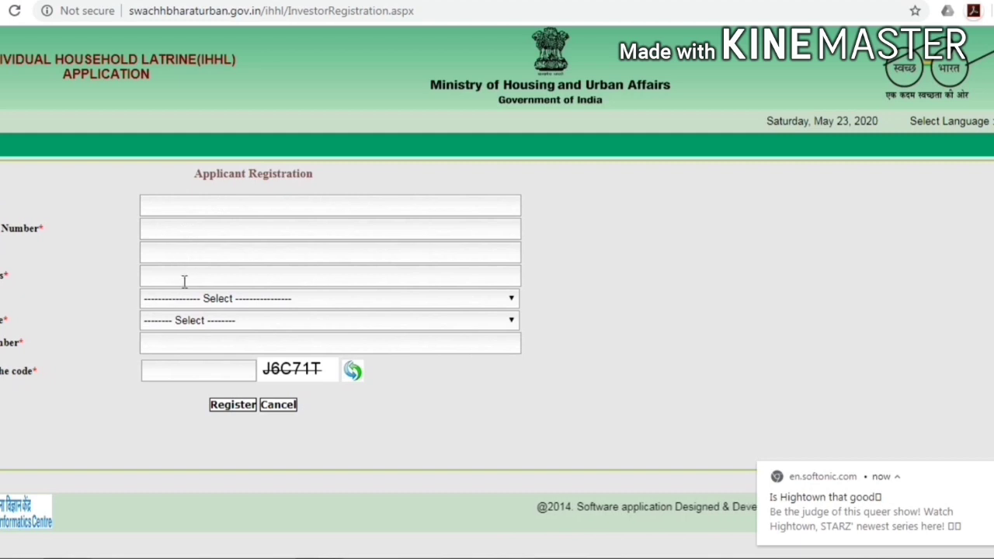
# Step: Examine the ID types offered in the applicant registration form and return to the IHHL login page
pyautogui.click(198, 321)
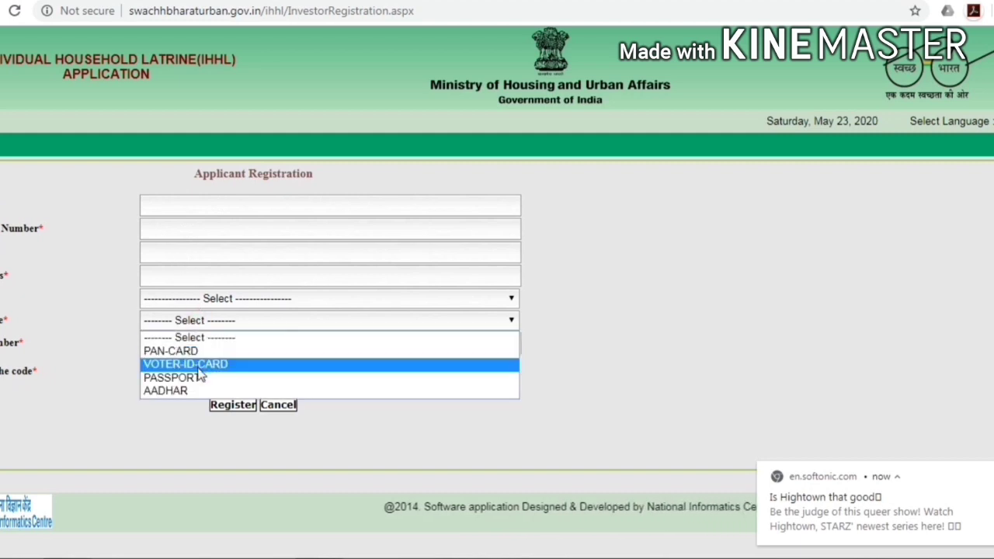
pyautogui.click(96, 331)
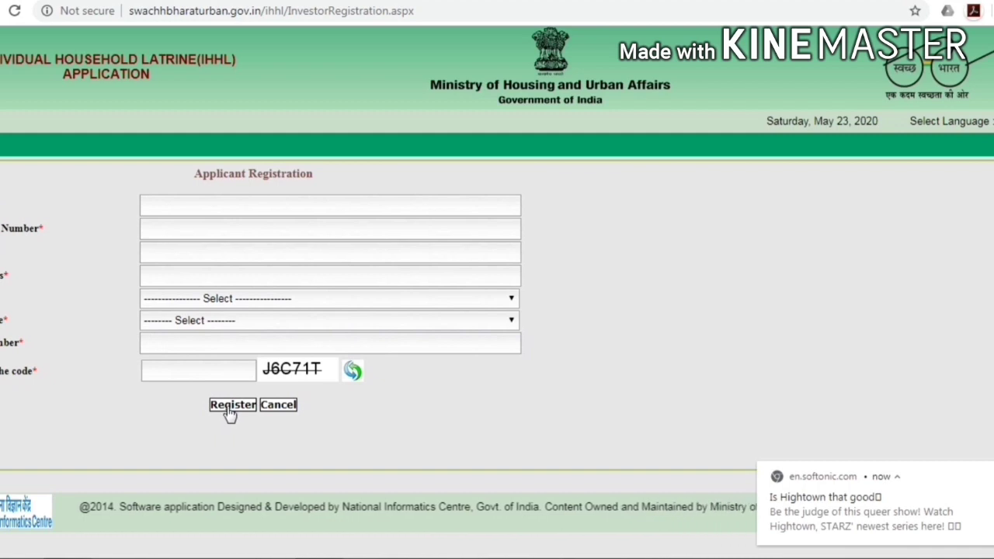
pyautogui.click(803, 3)
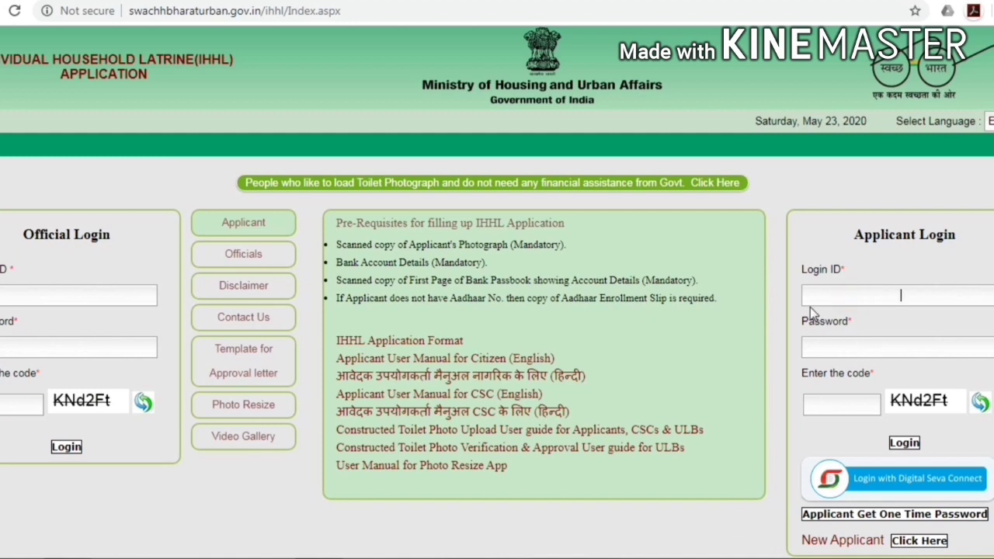
# Step: Open the applicant's one-time password request form and try to send the request with its fields blank
pyautogui.click(916, 516)
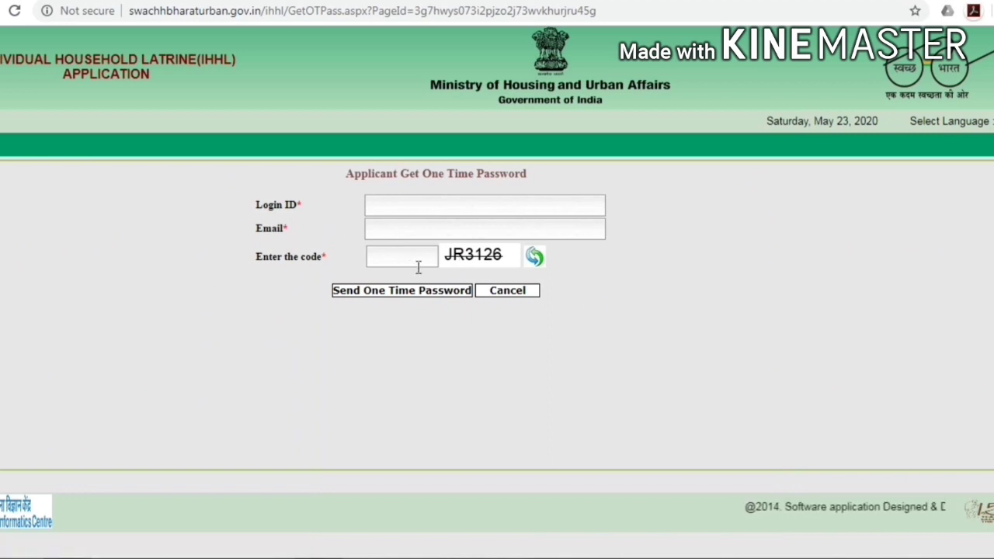
pyautogui.click(401, 291)
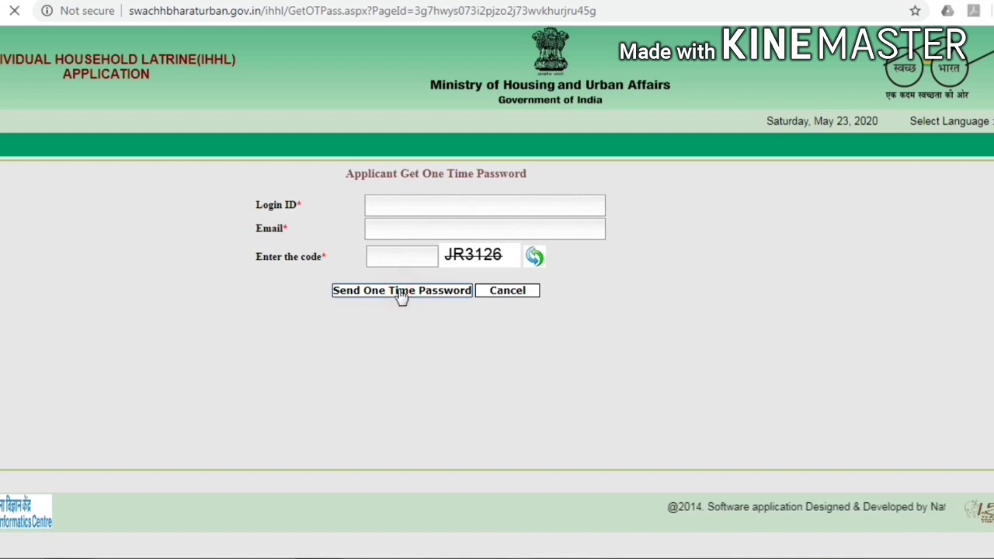
pyautogui.click(633, 156)
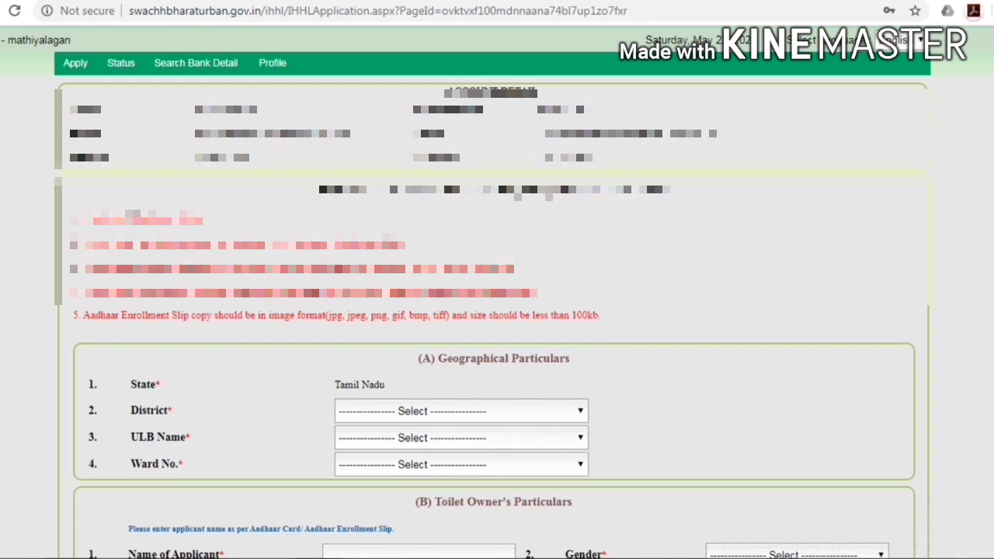
# Step: Examine the IHHL application form's geographical, toilet owner, and bank account fields, including the options for Status of Existing Toilet
pyautogui.scroll(-1, 497, 311)
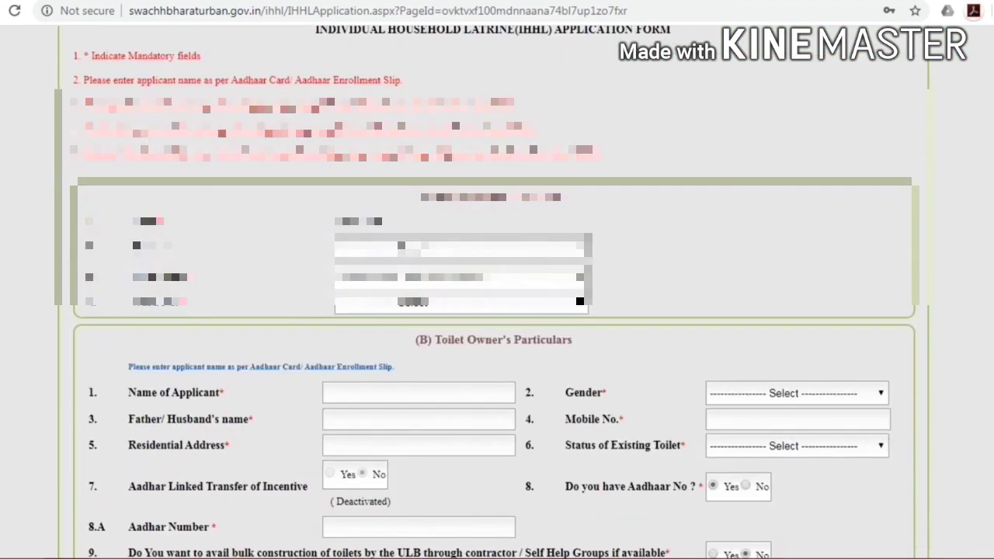
pyautogui.scroll(-2, 497, 311)
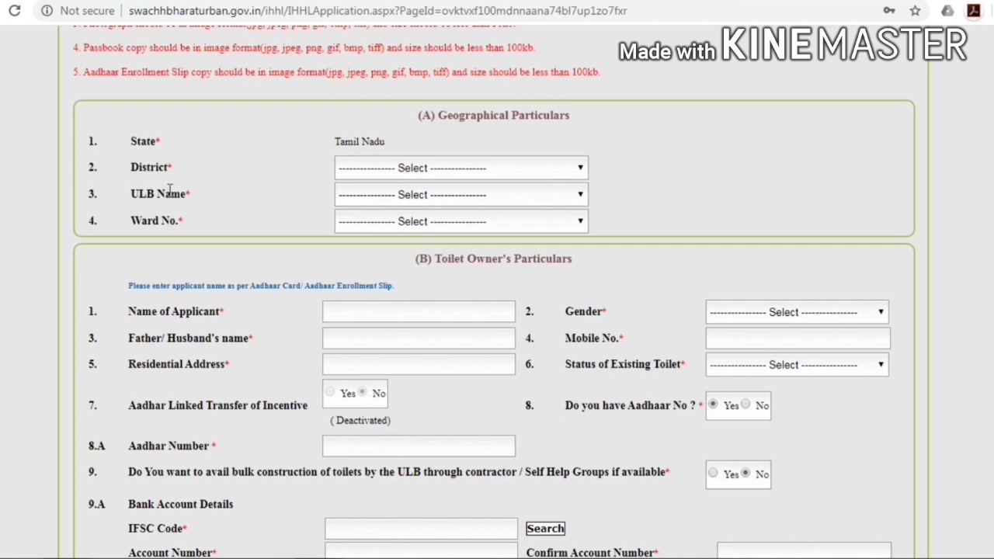
pyautogui.scroll(-1, 380, 244)
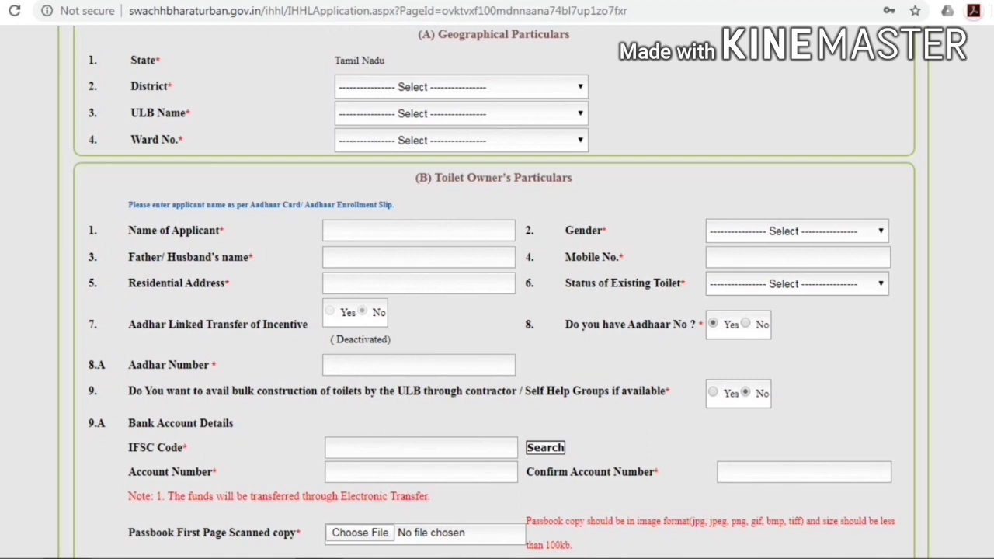
pyautogui.click(752, 288)
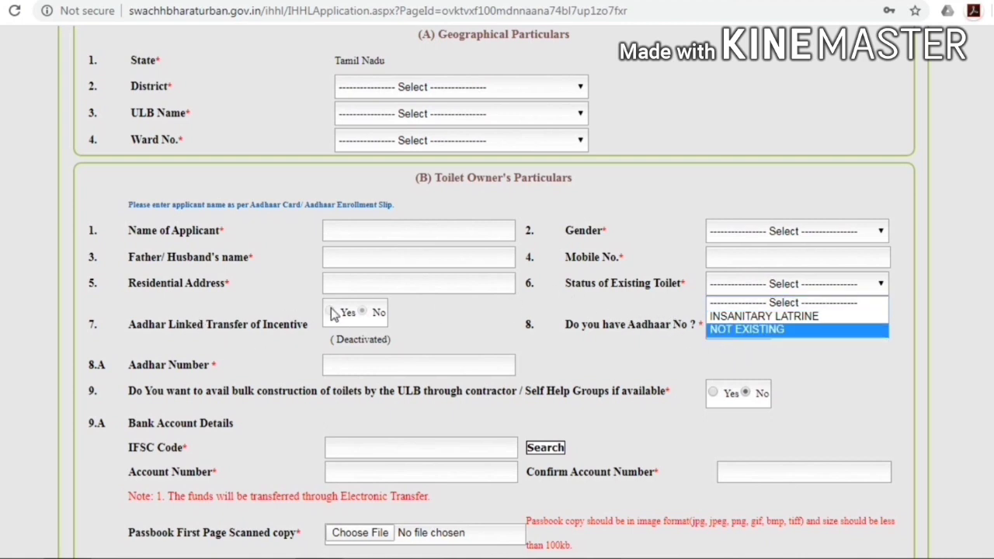
pyautogui.scroll(-2, 453, 312)
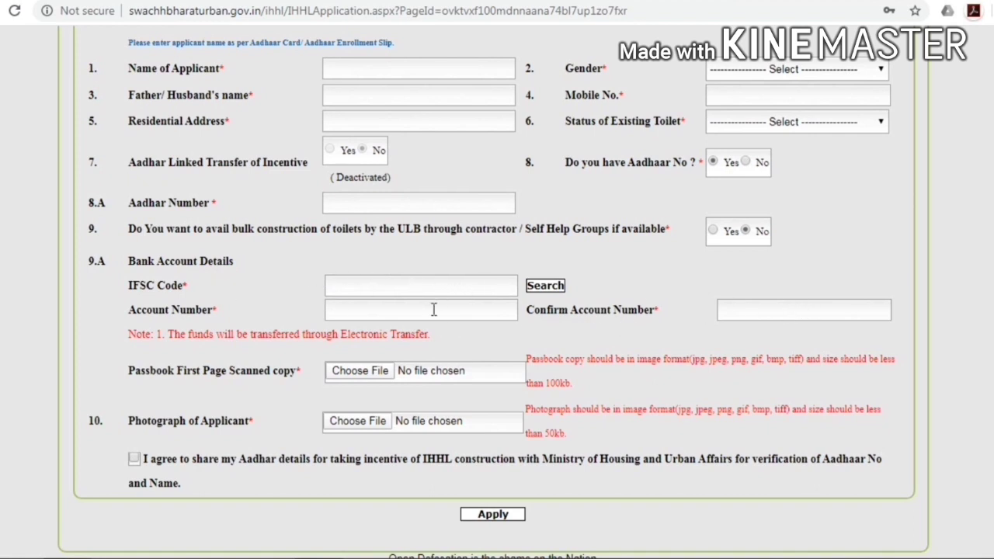
pyautogui.click(768, 312)
pyautogui.scroll(-1, 466, 334)
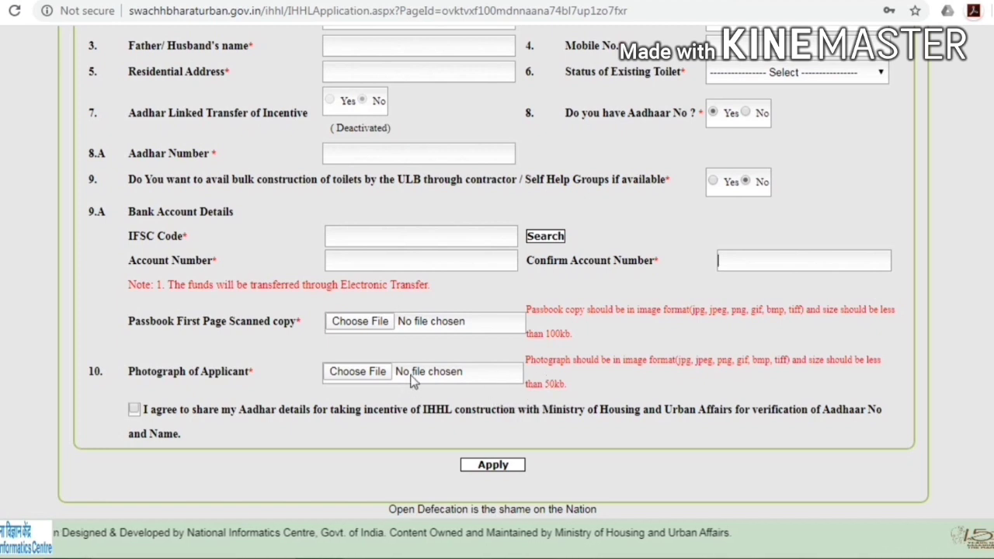
# Step: Agree to share the Aadhaar details for verification and start submitting the application, cancelling at the confirmation
pyautogui.click(137, 411)
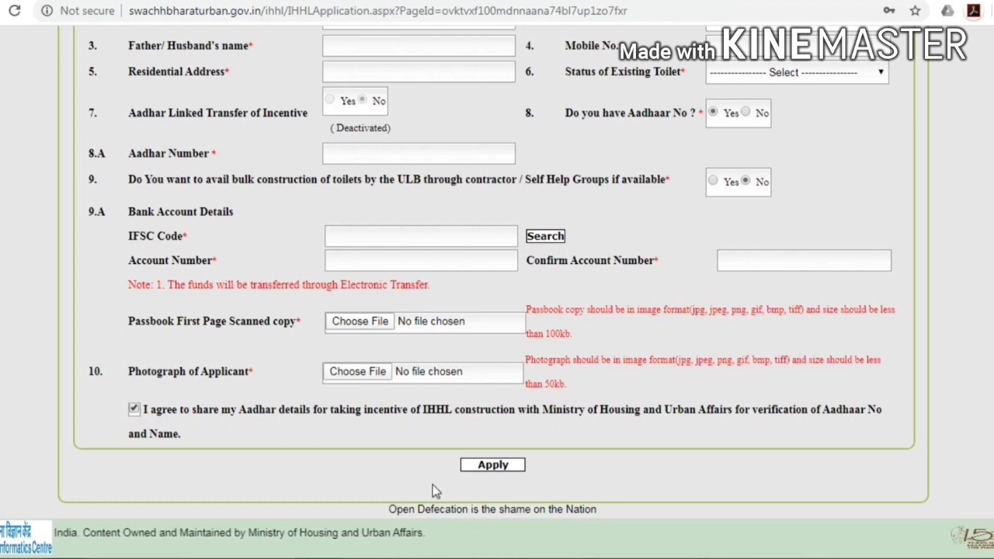
pyautogui.click(495, 469)
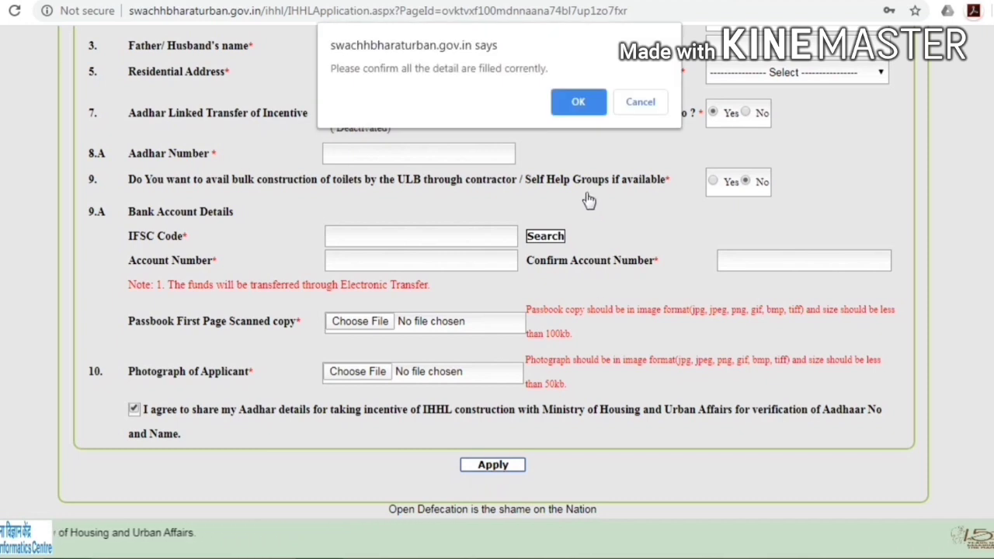
pyautogui.click(633, 105)
pyautogui.scroll(5, 638, 191)
pyautogui.scroll(3, 640, 201)
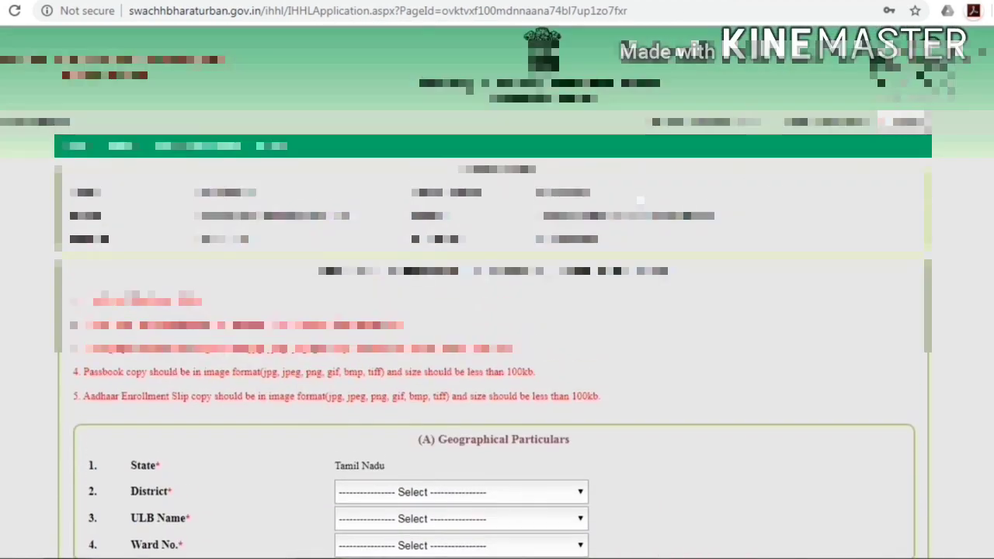
pyautogui.scroll(-4, 640, 202)
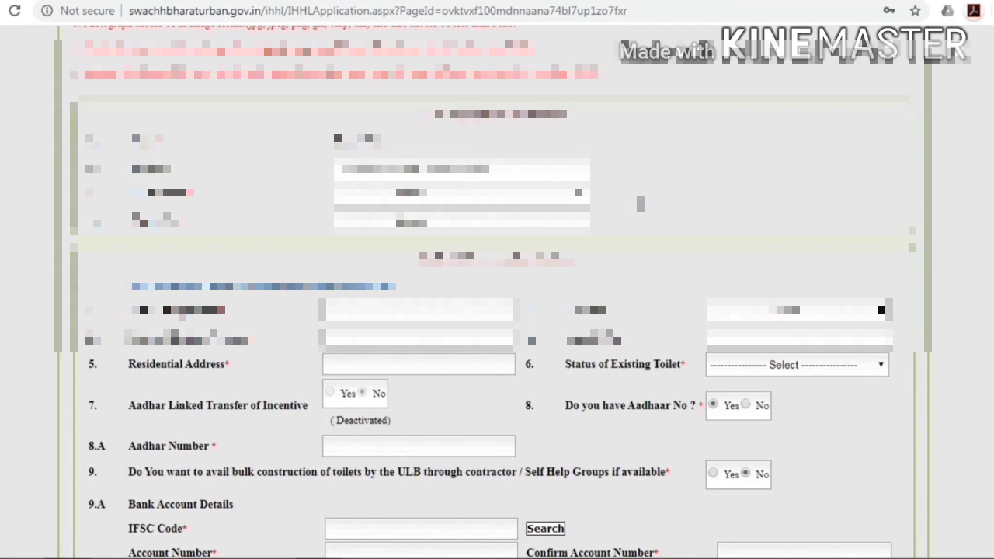